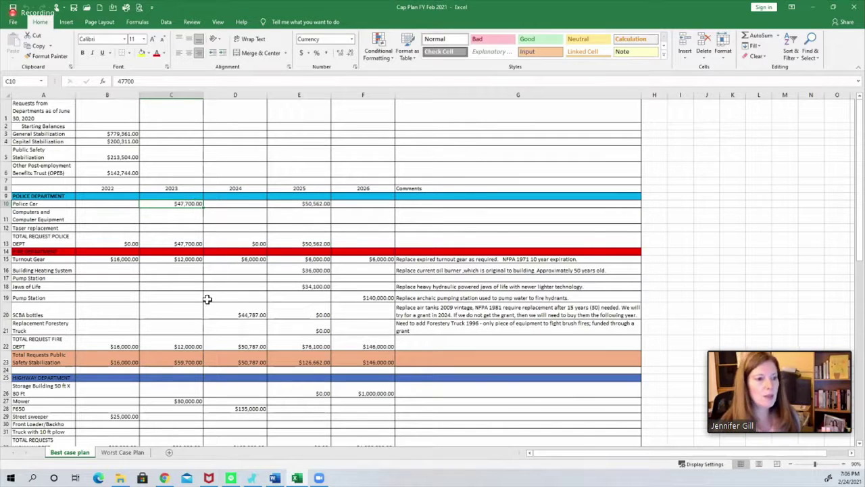
Step: Enlarge the Best case plan sheet to 120% and bring the Highway, Library and Senior Center requests into view
{"action": "scroll", "coordinate": [208, 295], "scroll_direction": "down", "scroll_amount": 20}
{"action": "scroll", "coordinate": [209, 294], "scroll_direction": "up", "scroll_amount": 20}
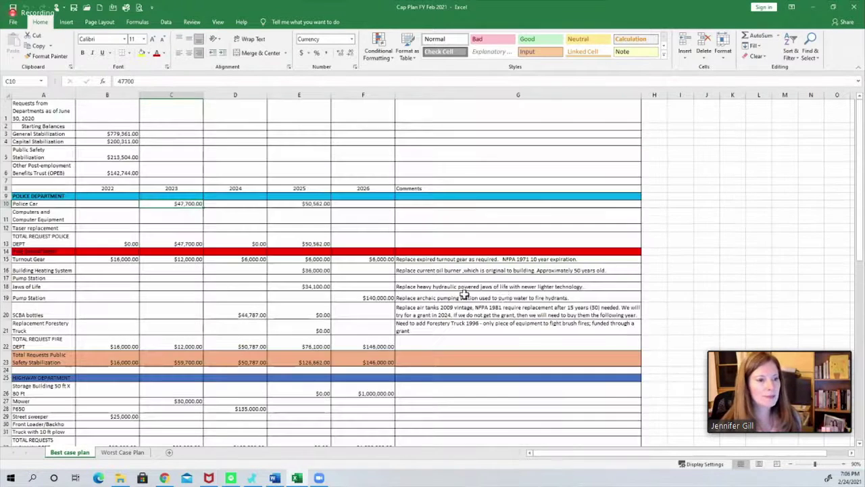
{"action": "left_click_drag", "start_coordinate": [853, 231], "coordinate": [864, 362]}
{"action": "left_click", "coordinate": [843, 464]}
{"action": "scroll", "coordinate": [845, 466], "scroll_direction": "up", "scroll_amount": 3}
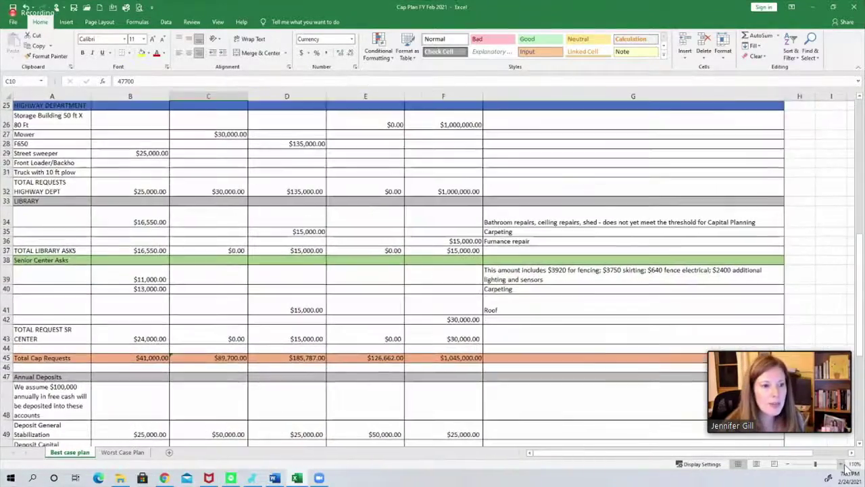
{"action": "left_click_drag", "start_coordinate": [774, 460], "coordinate": [686, 464]}
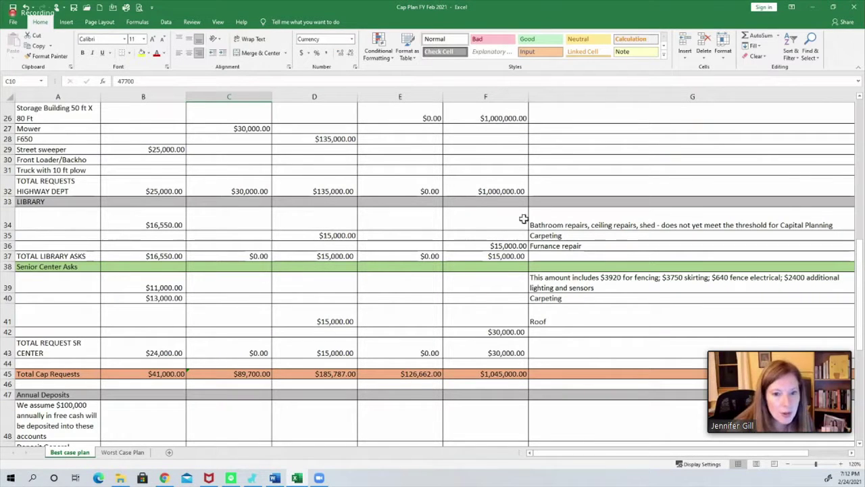
Step: Examine the department requests on the Best case plan, including the Library's 2022 amount and the Fire Department's 2022 Turnout Gear amount
{"action": "scroll", "coordinate": [446, 237], "scroll_direction": "up", "scroll_amount": 8}
{"action": "scroll", "coordinate": [636, 311], "scroll_direction": "down", "scroll_amount": 4}
{"action": "scroll", "coordinate": [636, 311], "scroll_direction": "down", "scroll_amount": 5}
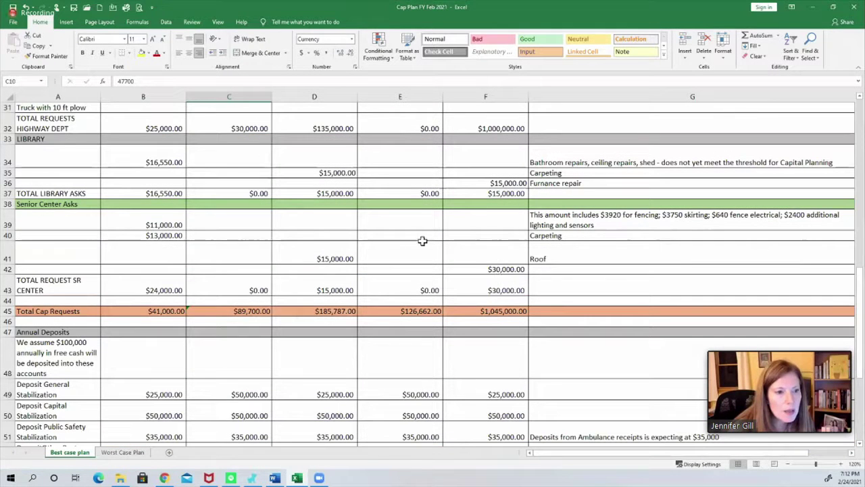
{"action": "left_click", "coordinate": [144, 158]}
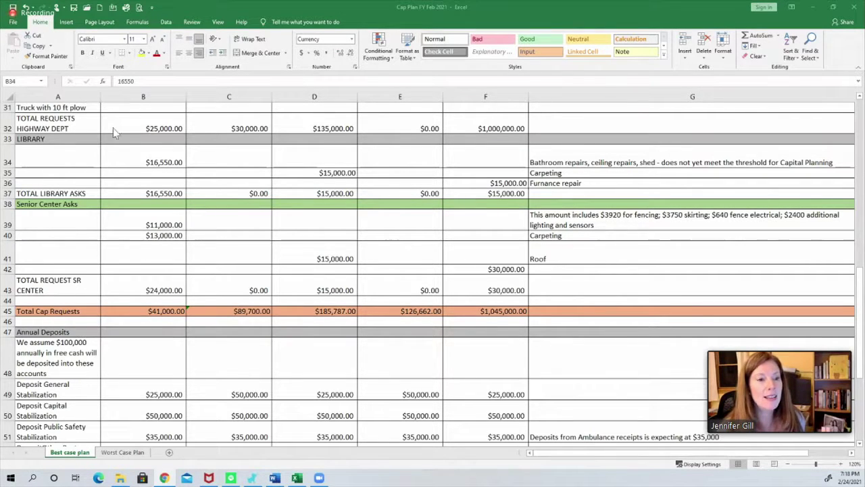
{"action": "left_click", "coordinate": [143, 160]}
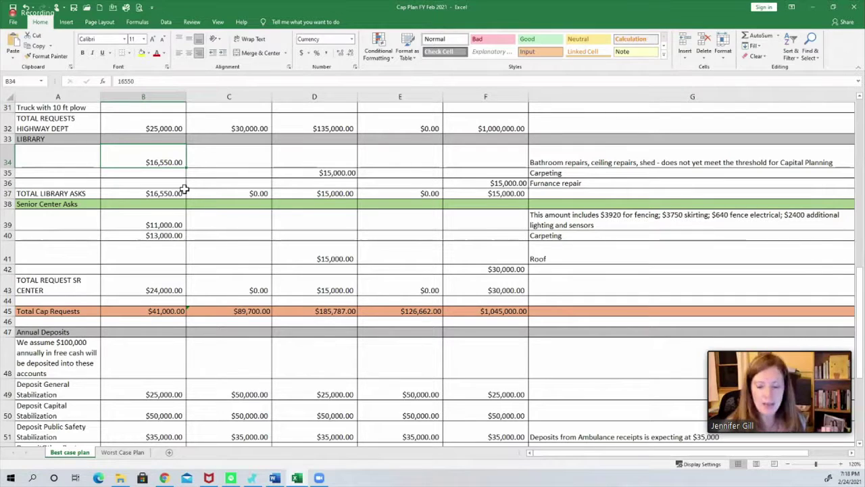
{"action": "scroll", "coordinate": [188, 257], "scroll_direction": "up", "scroll_amount": 10}
{"action": "scroll", "coordinate": [188, 257], "scroll_direction": "up", "scroll_amount": 1}
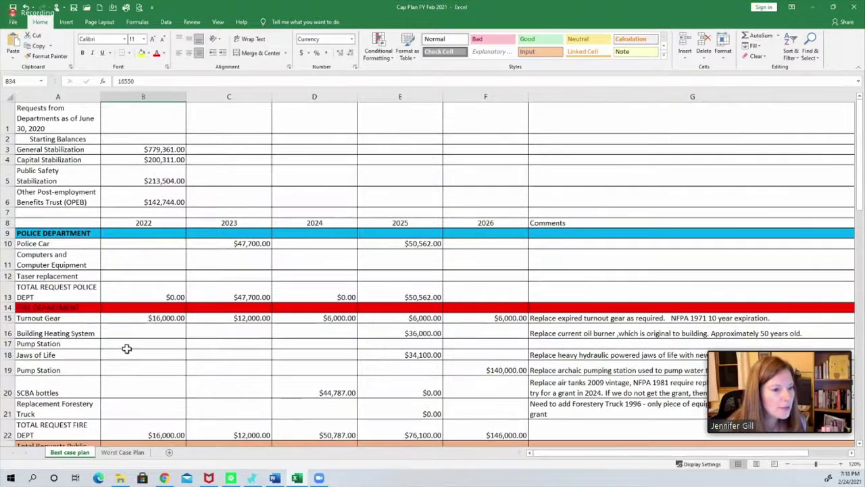
{"action": "left_click", "coordinate": [155, 318]}
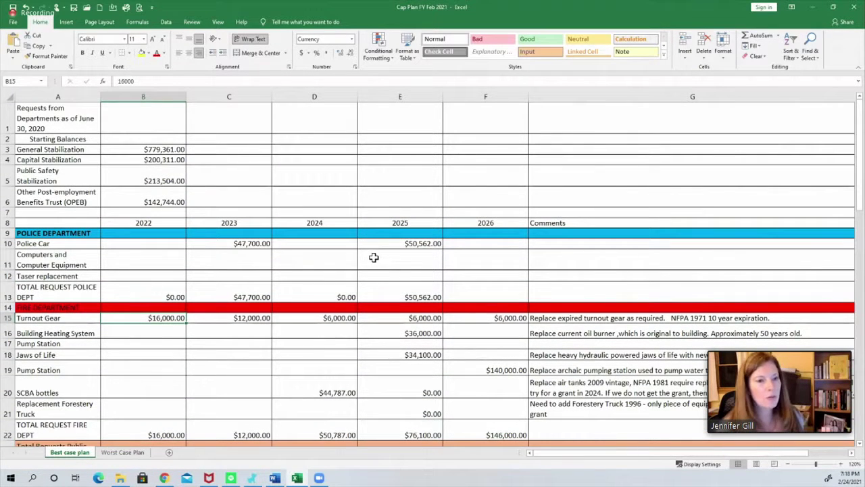
Step: Copy the Police Car's 2023 amount of $47,700 into its 2022 cell
{"action": "left_click", "coordinate": [266, 244]}
{"action": "scroll", "coordinate": [251, 209], "scroll_direction": "right", "scroll_amount": 1}
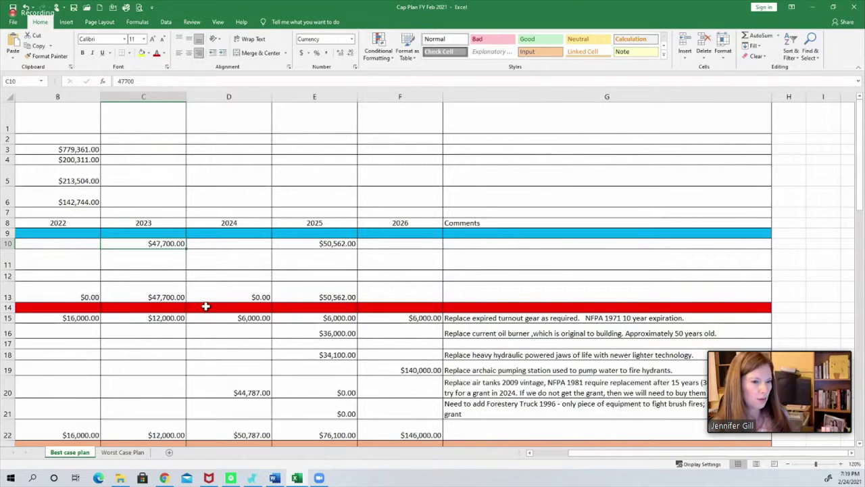
{"action": "left_click", "coordinate": [81, 247]}
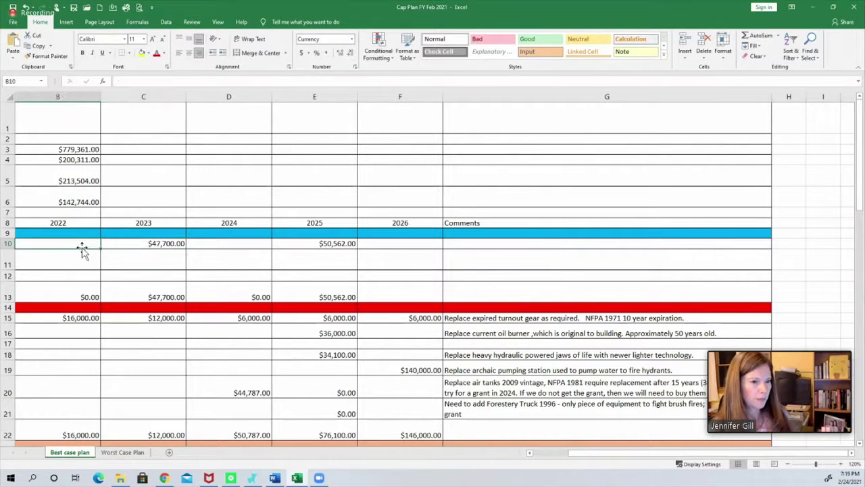
{"action": "left_click", "coordinate": [139, 245]}
{"action": "key", "text": "ctrl+c"}
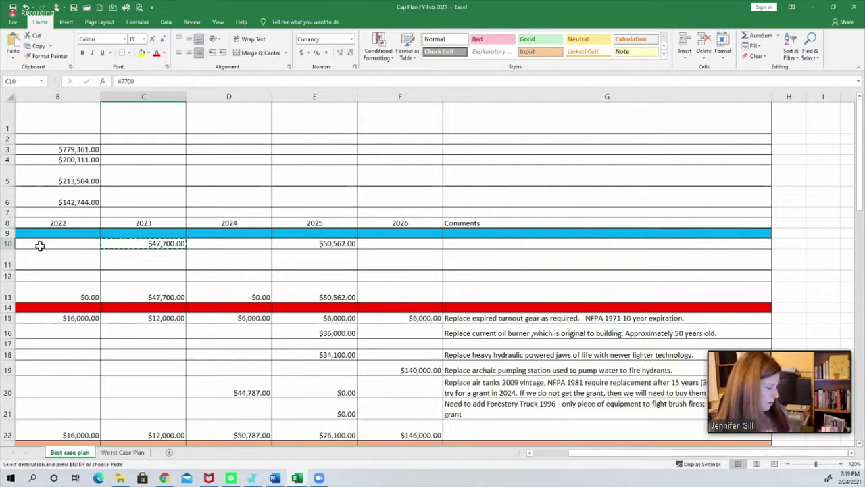
{"action": "left_click", "coordinate": [25, 246]}
{"action": "key", "text": "ctrl+v"}
{"action": "left_click", "coordinate": [79, 318]}
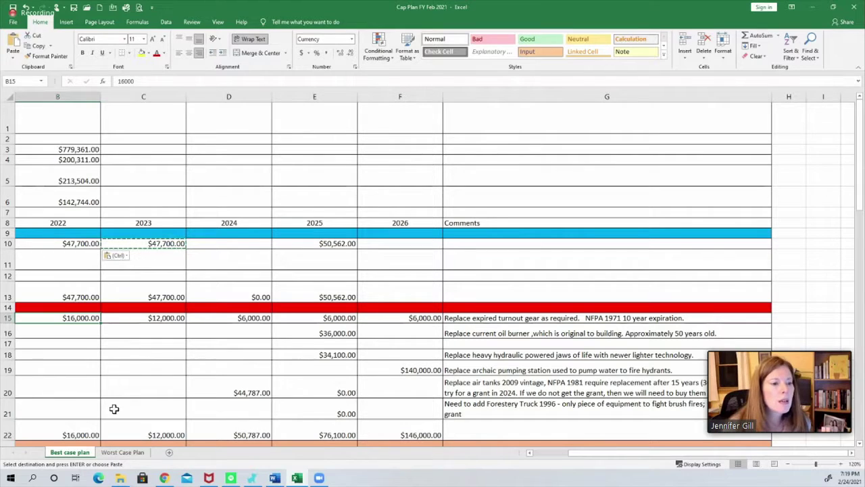
Step: Set the Police Department's 2022 Police Car request to 50000
{"action": "left_click_drag", "start_coordinate": [580, 455], "coordinate": [545, 457]}
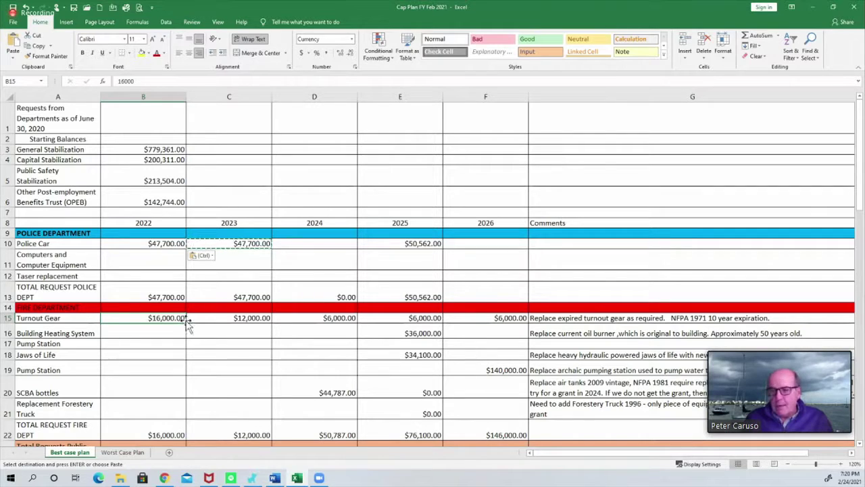
{"action": "left_click", "coordinate": [168, 246]}
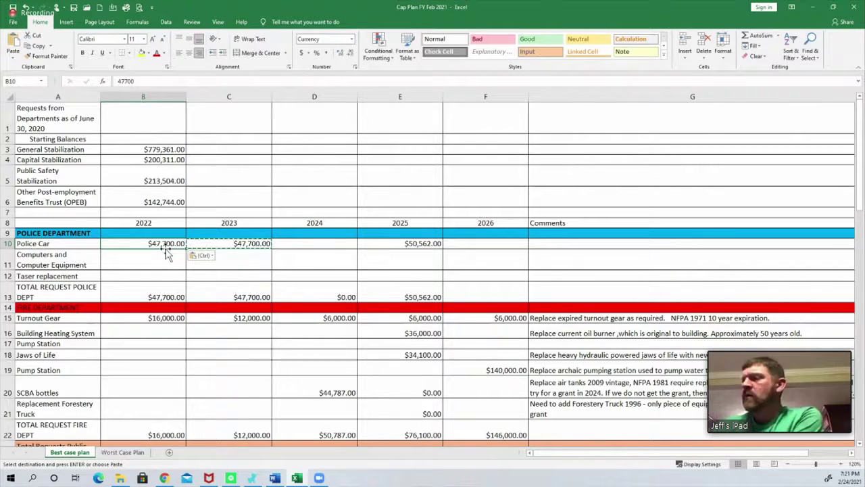
{"action": "type", "text": "50000"}
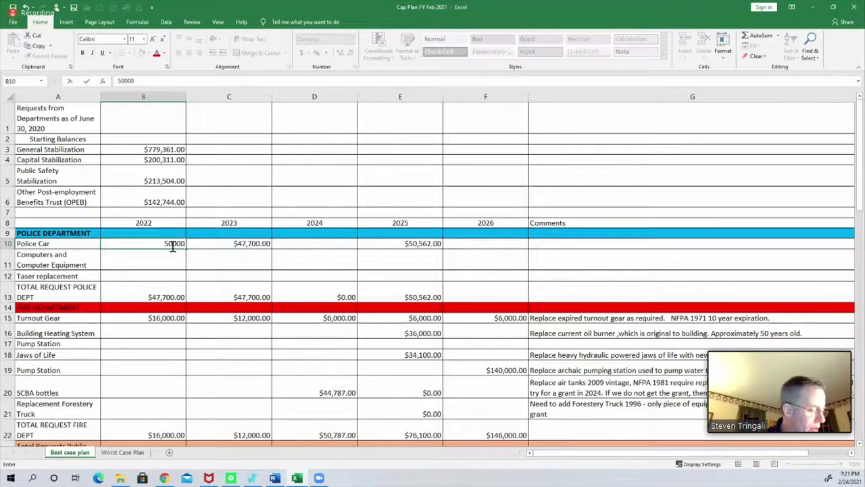
{"action": "key", "text": "Return"}
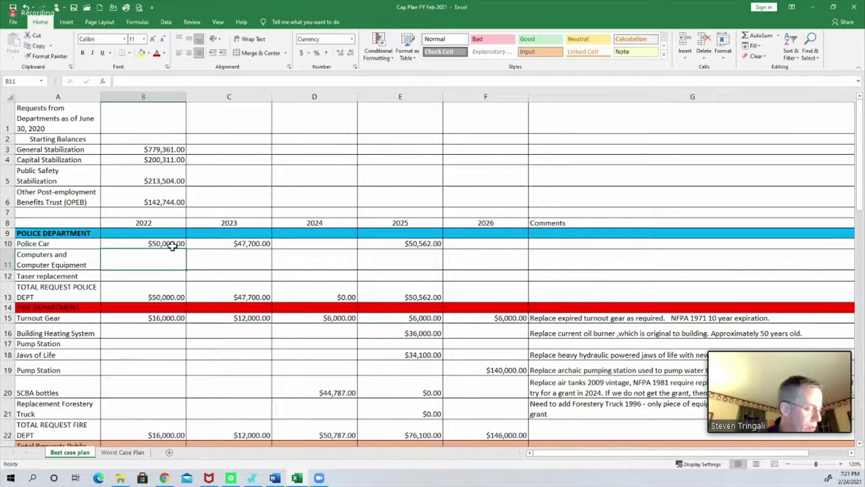
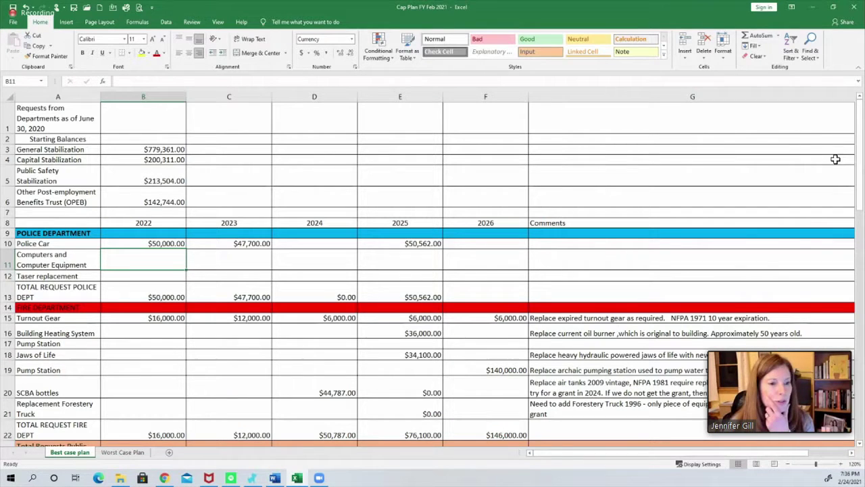
Step: Move the Highway Department's $25,000 Street sweeper request from 2022 to 2025
{"action": "left_click_drag", "start_coordinate": [860, 208], "coordinate": [854, 256]}
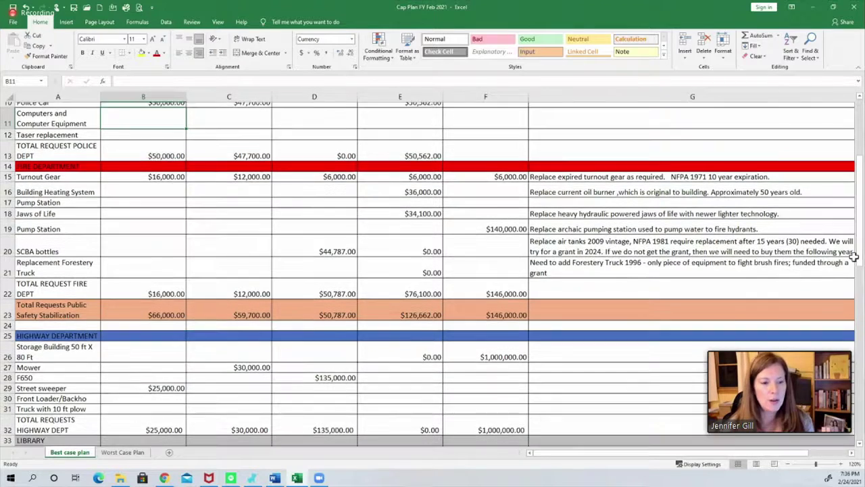
{"action": "scroll", "coordinate": [854, 256], "scroll_direction": "down", "scroll_amount": 1}
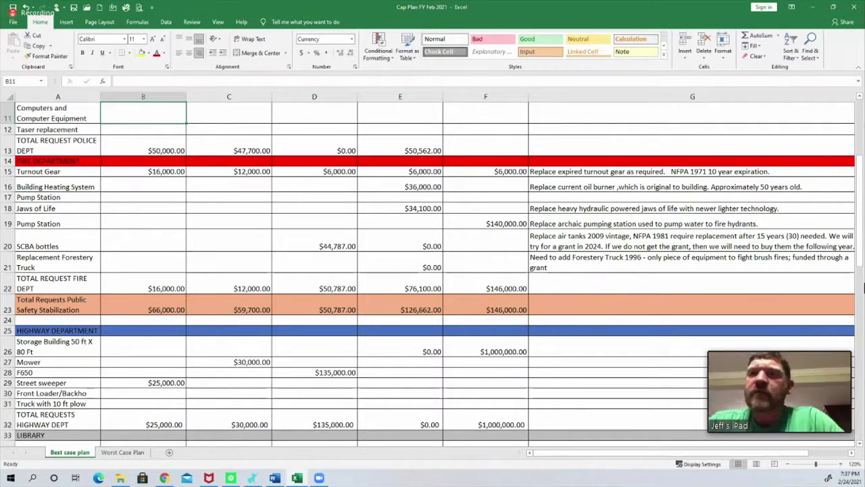
{"action": "left_click_drag", "start_coordinate": [861, 240], "coordinate": [863, 155]}
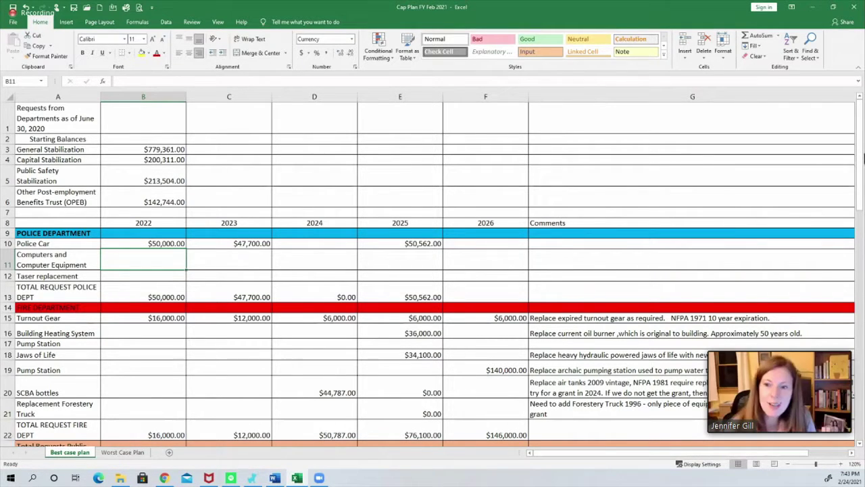
{"action": "left_click_drag", "start_coordinate": [862, 202], "coordinate": [864, 241]}
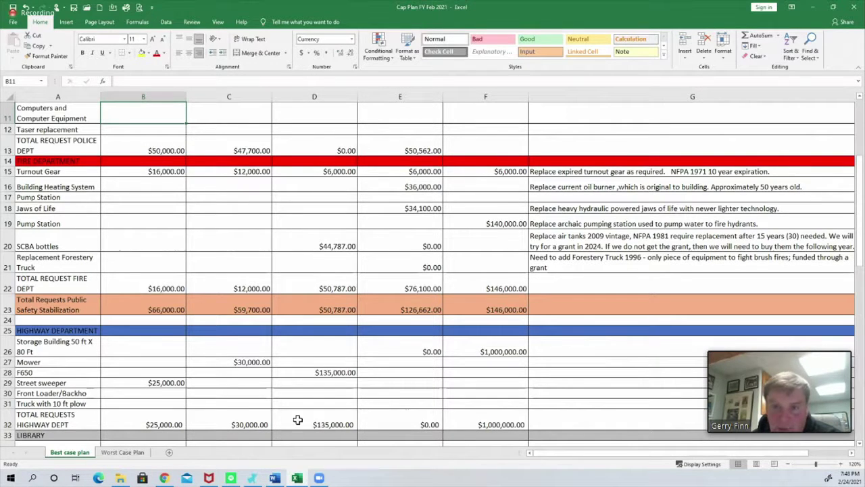
{"action": "left_click", "coordinate": [172, 382]}
{"action": "key", "text": "ctrl+c"}
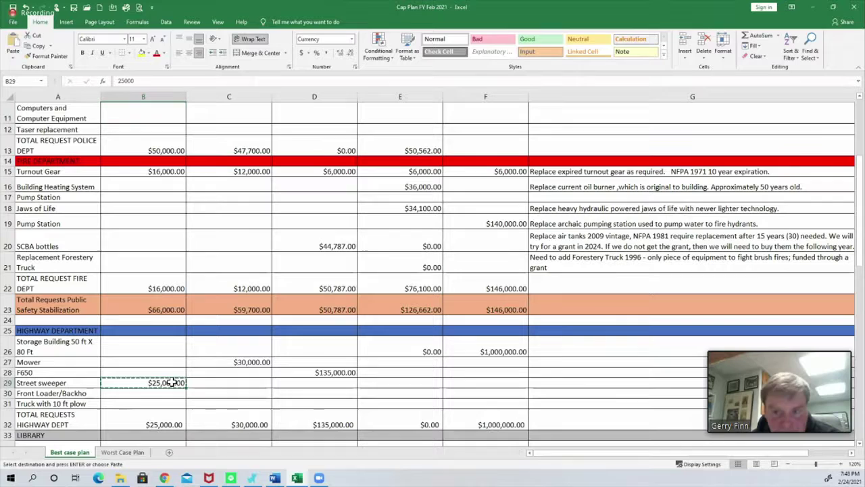
{"action": "left_click", "coordinate": [401, 382]}
{"action": "key", "text": "Return"}
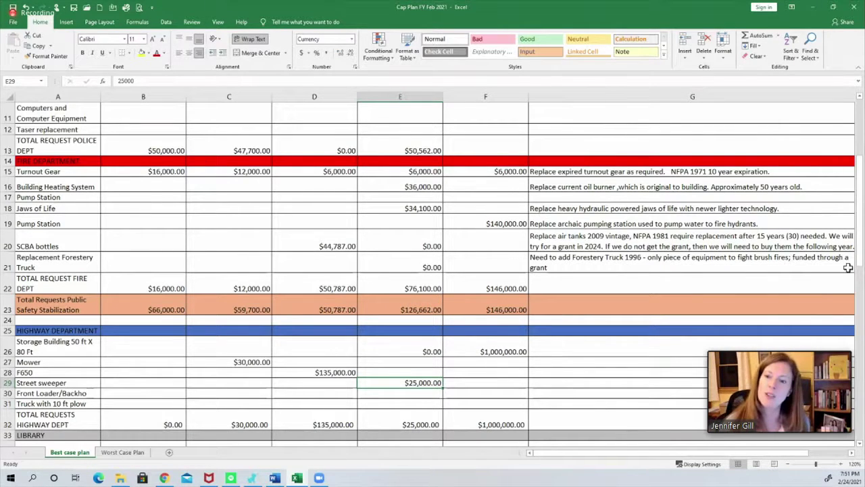
Step: Set the first two Senior Center requests for 2022 to 17500 and 0, and clear the Carpeting comment beside the second
{"action": "left_click_drag", "start_coordinate": [863, 289], "coordinate": [863, 323]}
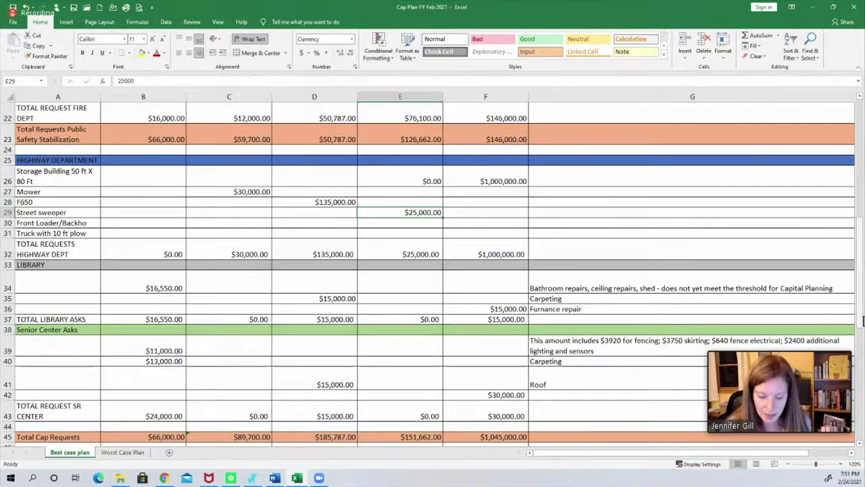
{"action": "left_click", "coordinate": [167, 284]}
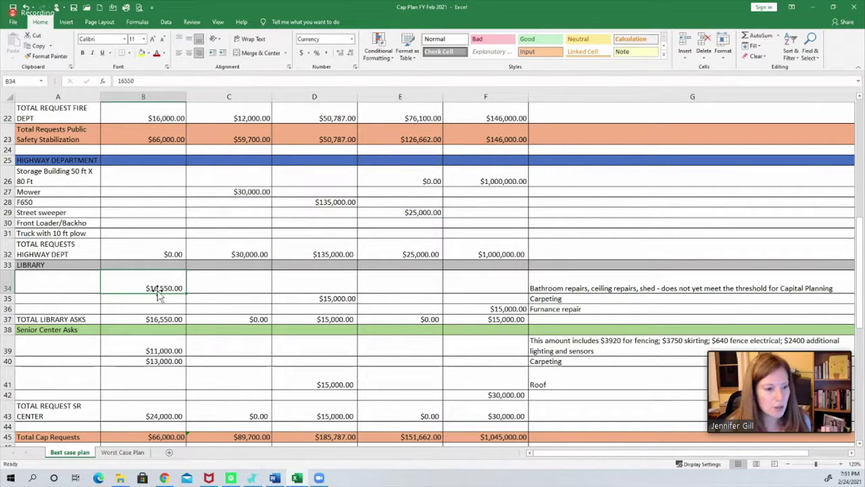
{"action": "left_click", "coordinate": [167, 347]}
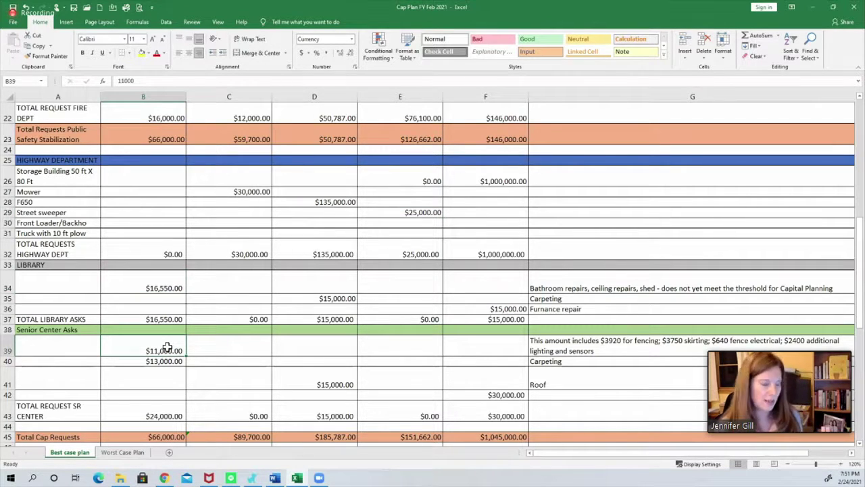
{"action": "type", "text": "17500"}
{"action": "key", "text": "Return"}
{"action": "type", "text": "0"}
{"action": "key", "text": "Return"}
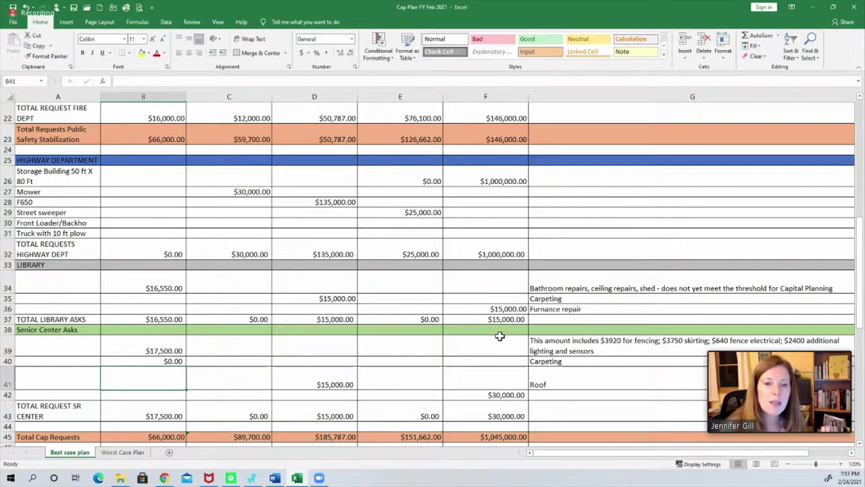
{"action": "left_click", "coordinate": [570, 361]}
{"action": "key", "text": "Delete"}
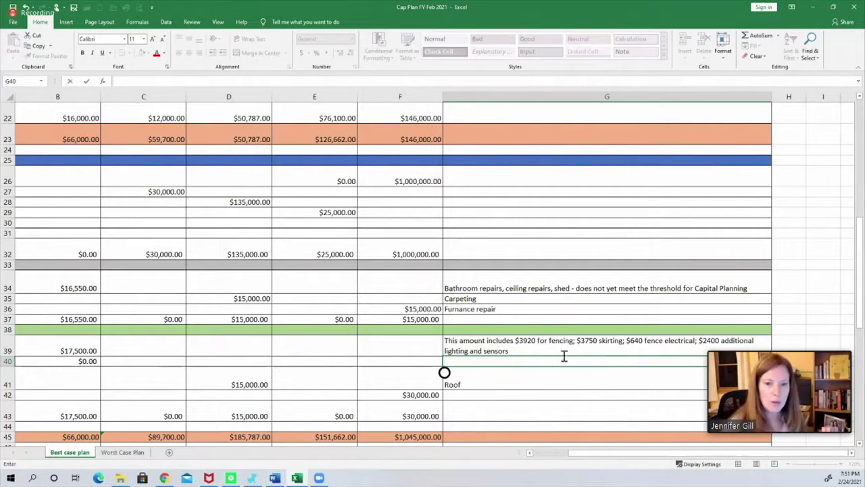
Step: Append "; floor repairs where there is the most need" to the comment on the first Senior Center request
{"action": "left_click", "coordinate": [560, 349]}
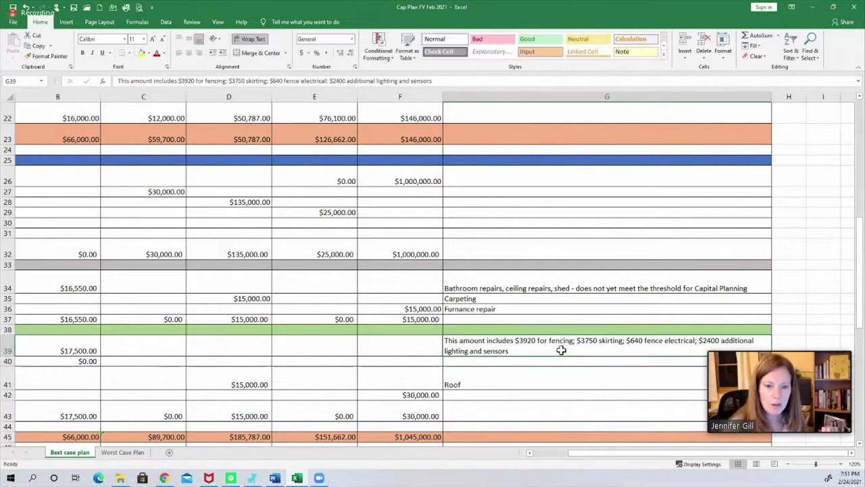
{"action": "left_click", "coordinate": [426, 86]}
{"action": "type", "text": ";"}
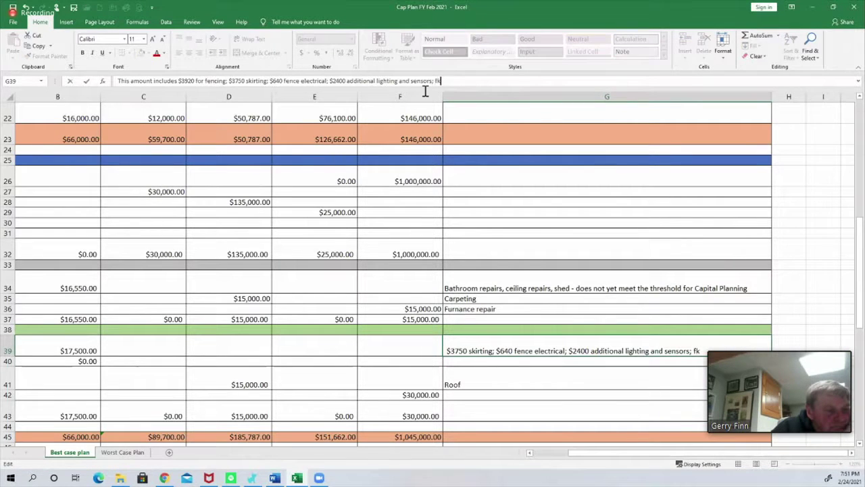
{"action": "type", "text": " florr"}
{"action": "key", "text": "BackSpace"}
{"action": "key", "text": "BackSpace"}
{"action": "type", "text": "o"}
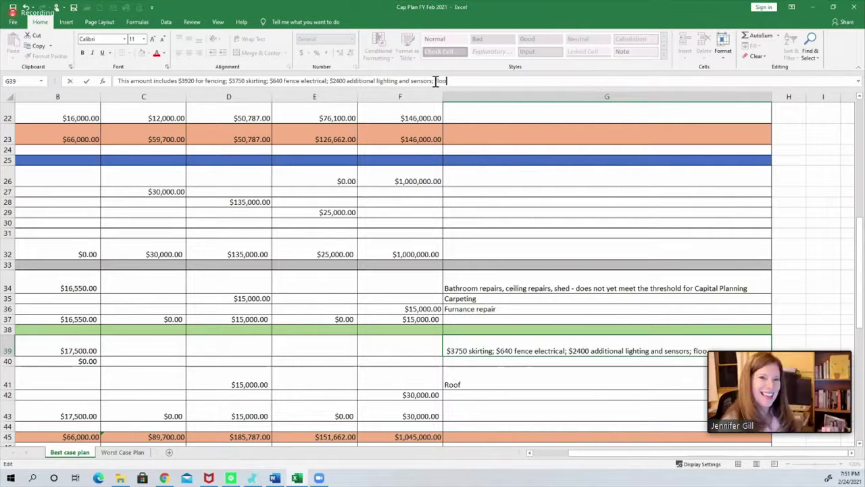
{"action": "type", "text": "r repairs"}
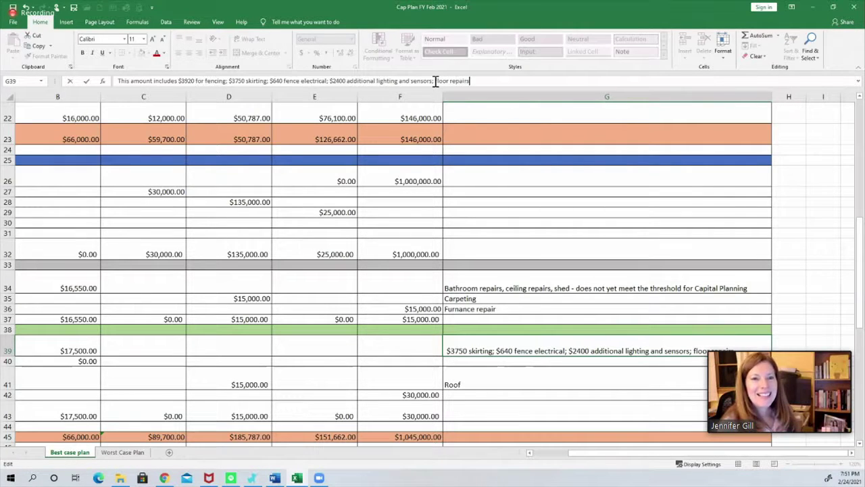
{"action": "type", "text": " where "}
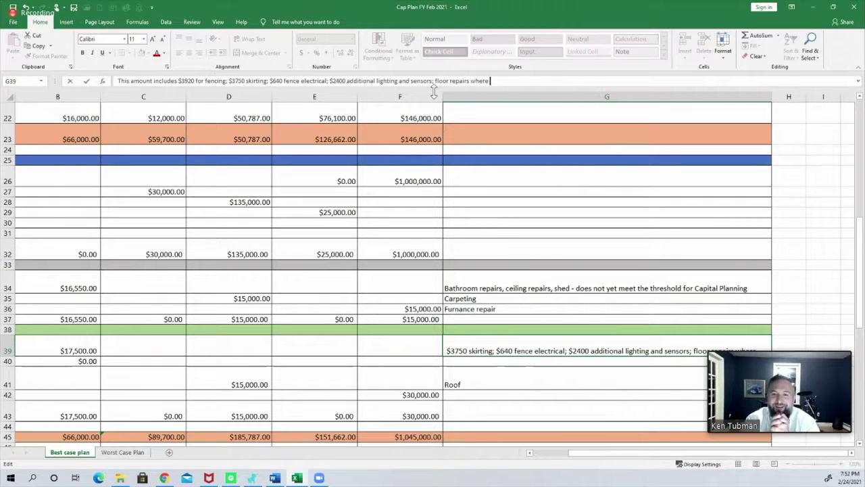
{"action": "type", "text": "there os"}
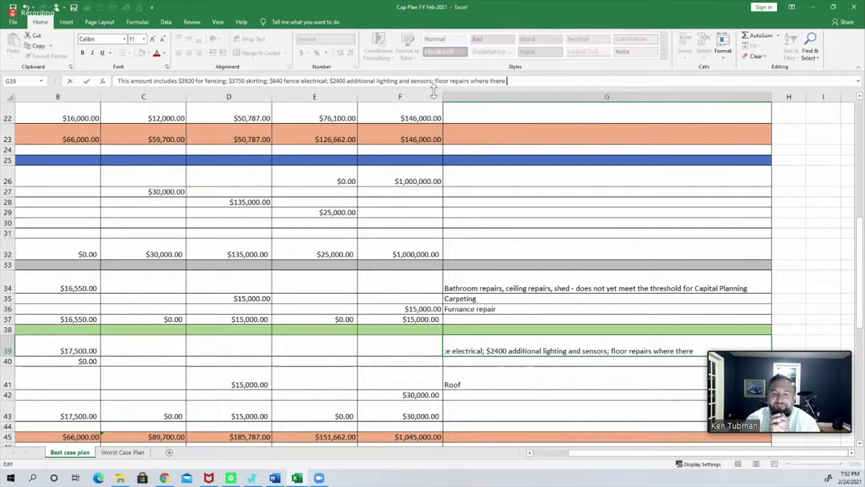
{"action": "key", "text": "BackSpace"}
{"action": "key", "text": "BackSpace"}
{"action": "type", "text": "is the most"}
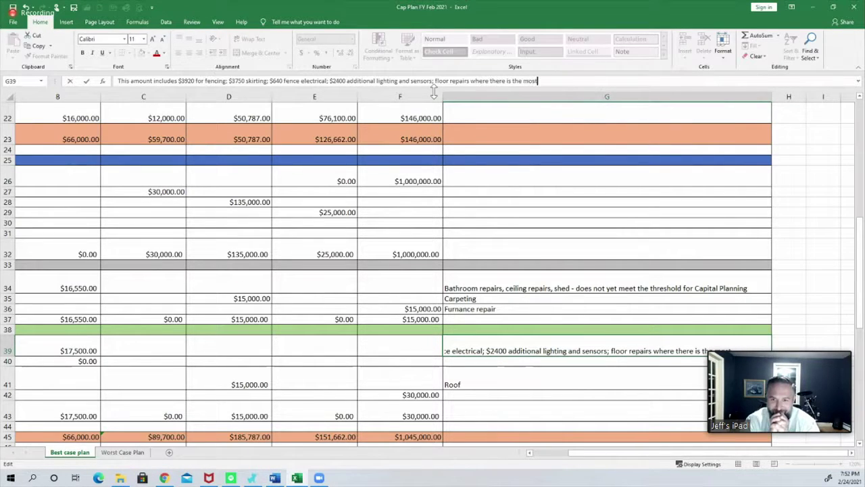
{"action": "type", "text": " need"}
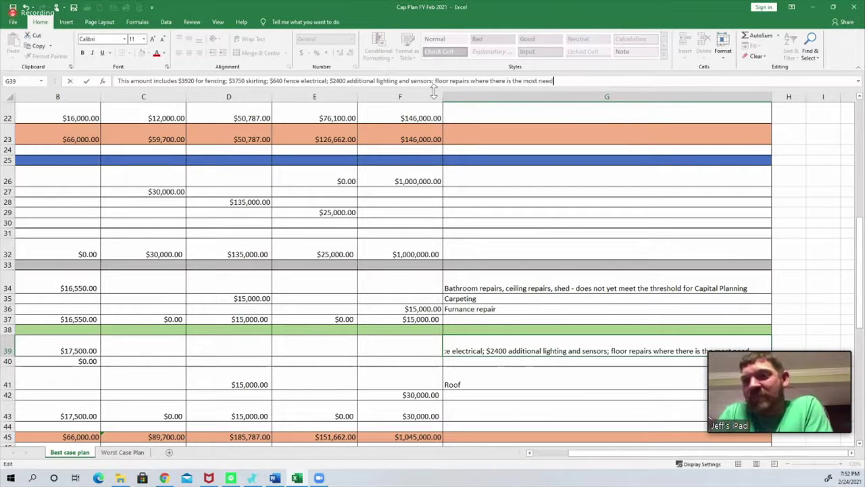
{"action": "key", "text": "Return"}
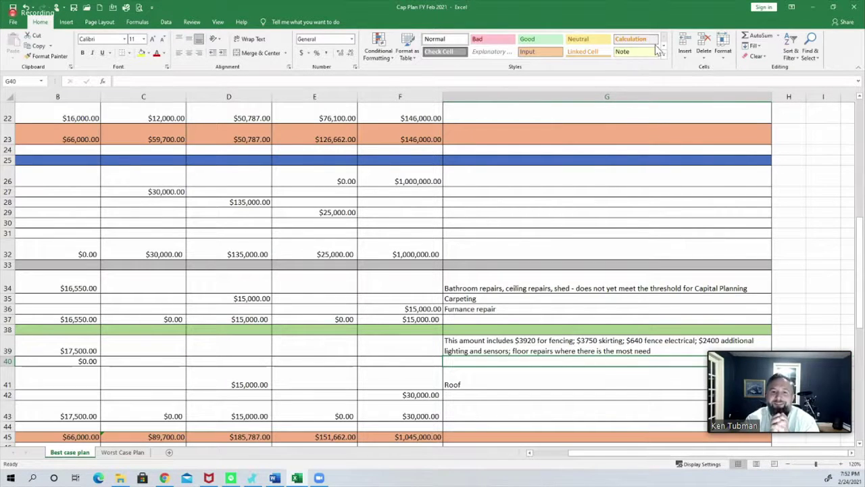
Step: Review the first 2022 requests of the Senior Center and Library, along with the Police and Fire Department requests
{"action": "left_click", "coordinate": [557, 453]}
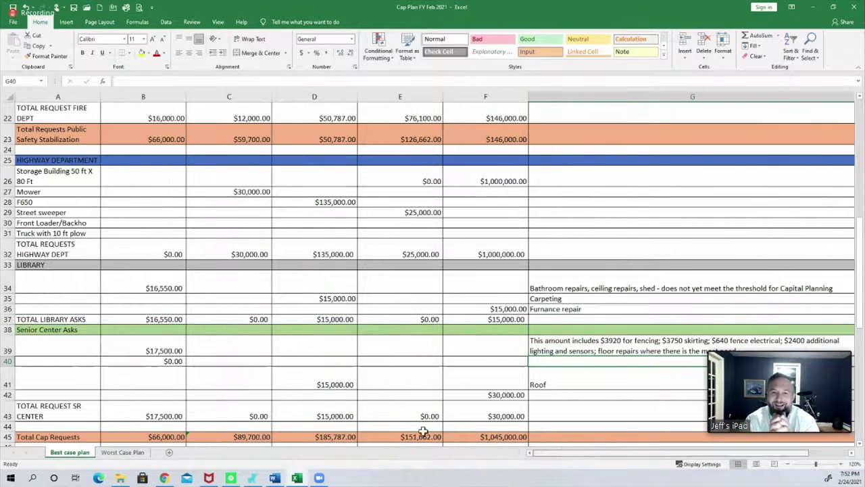
{"action": "left_click", "coordinate": [131, 350]}
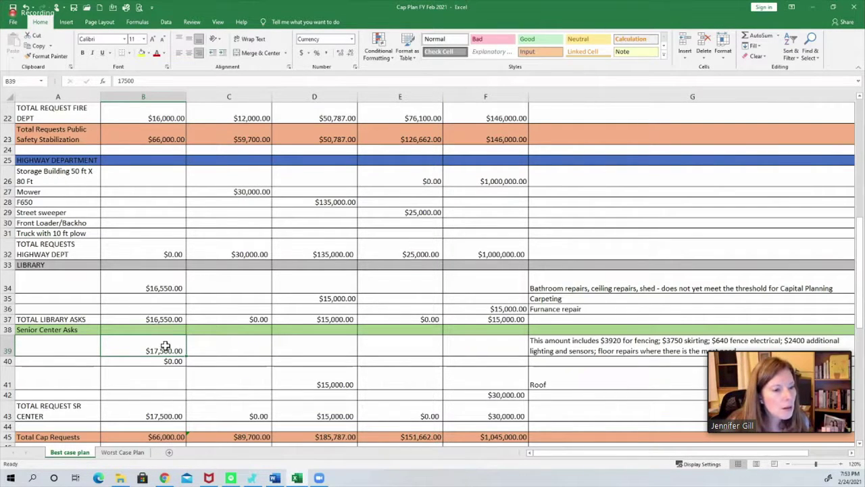
{"action": "left_click", "coordinate": [163, 284]}
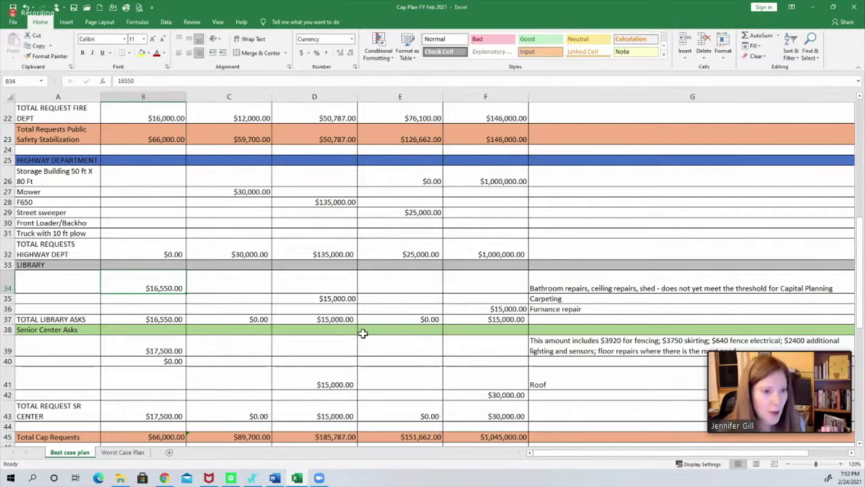
{"action": "scroll", "coordinate": [363, 331], "scroll_direction": "up", "scroll_amount": 4}
{"action": "scroll", "coordinate": [362, 331], "scroll_direction": "up", "scroll_amount": 4}
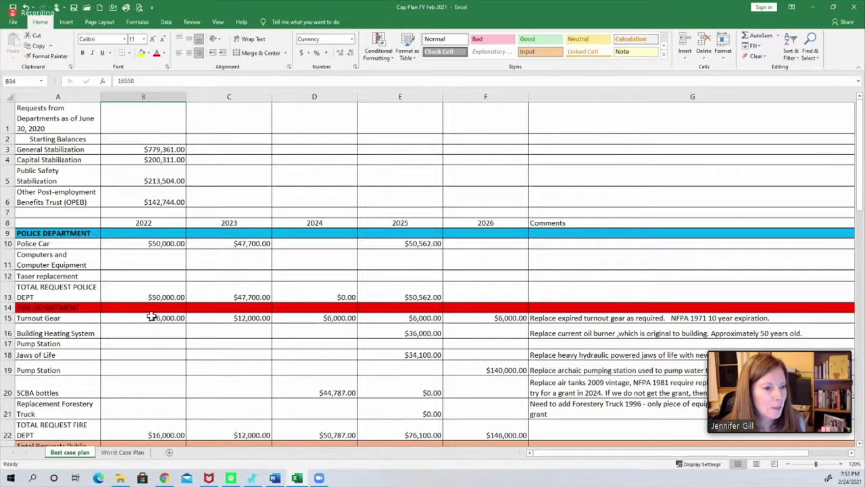
Step: Highlight the Fire Department's 2022 Turnout Gear amount in yellow and clear the fill again
{"action": "left_click", "coordinate": [150, 319]}
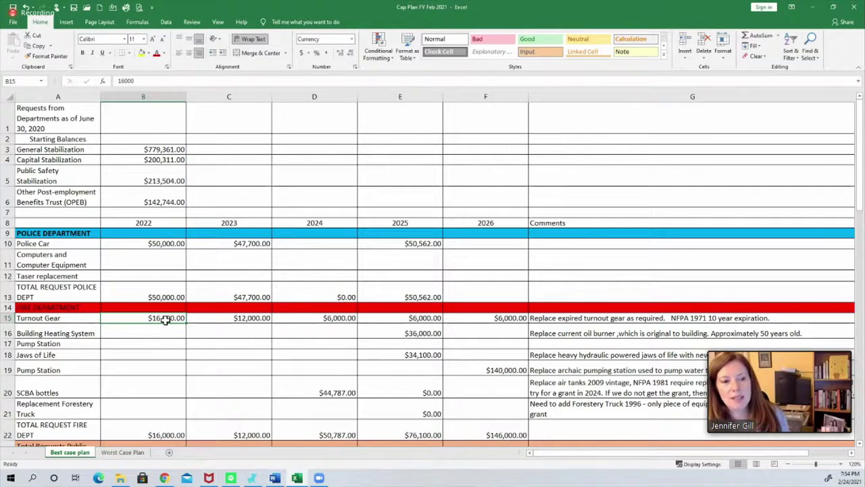
{"action": "left_click", "coordinate": [142, 53]}
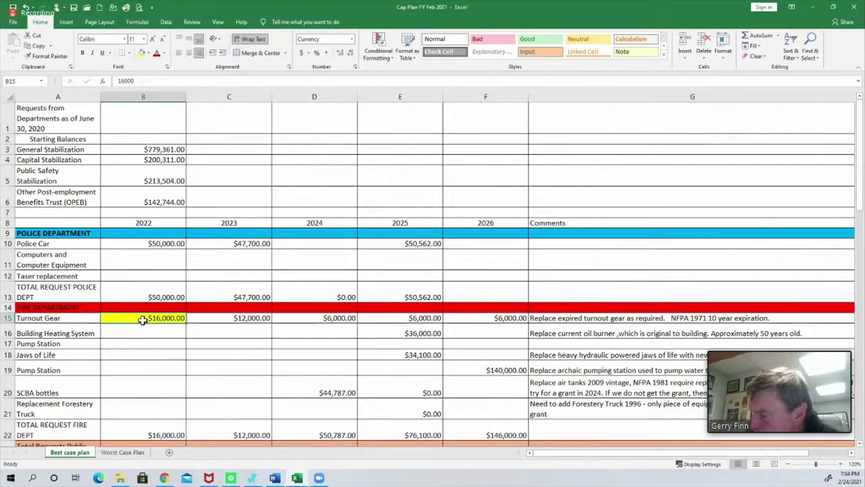
{"action": "left_click", "coordinate": [150, 54]}
{"action": "left_click", "coordinate": [139, 130]}
{"action": "key", "text": "Up"}
{"action": "key", "text": "Up"}
{"action": "key", "text": "Up"}
{"action": "key", "text": "Up"}
{"action": "key", "text": "Up"}
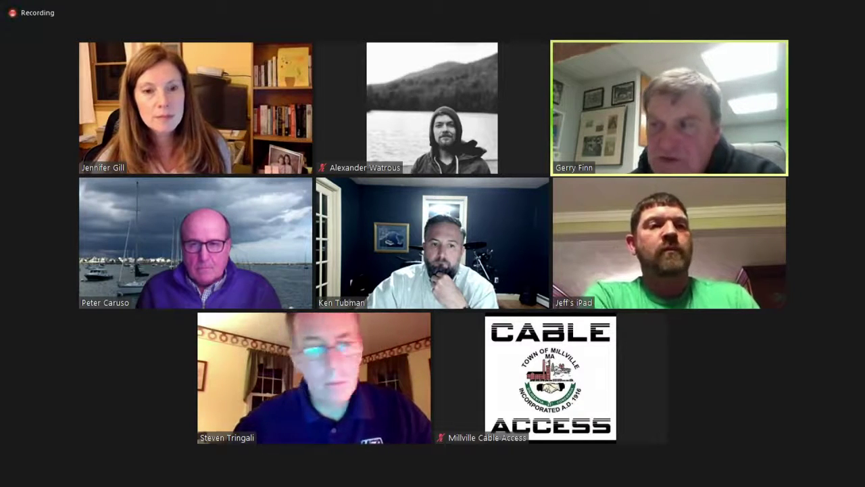
Step: Switch the Zoom meeting from gallery to speaker view and minimise the floating participant thumbnail
{"action": "key", "text": "alt+F1"}
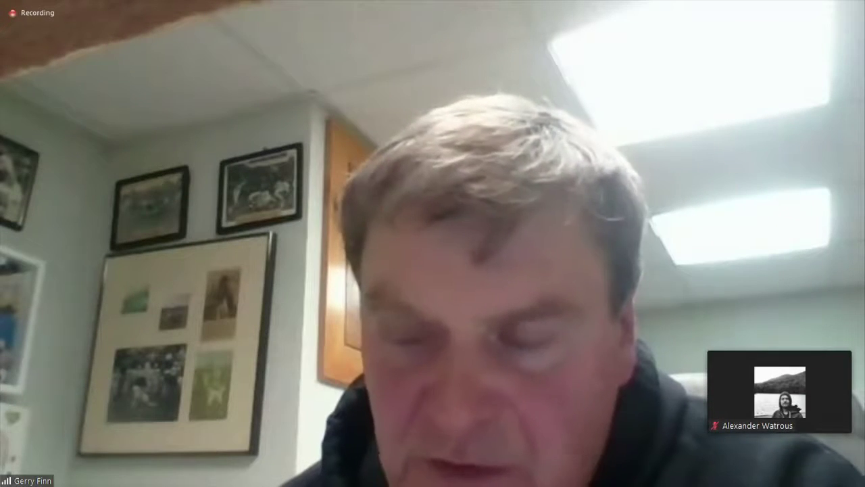
{"action": "mouse_move", "coordinate": [780, 379]}
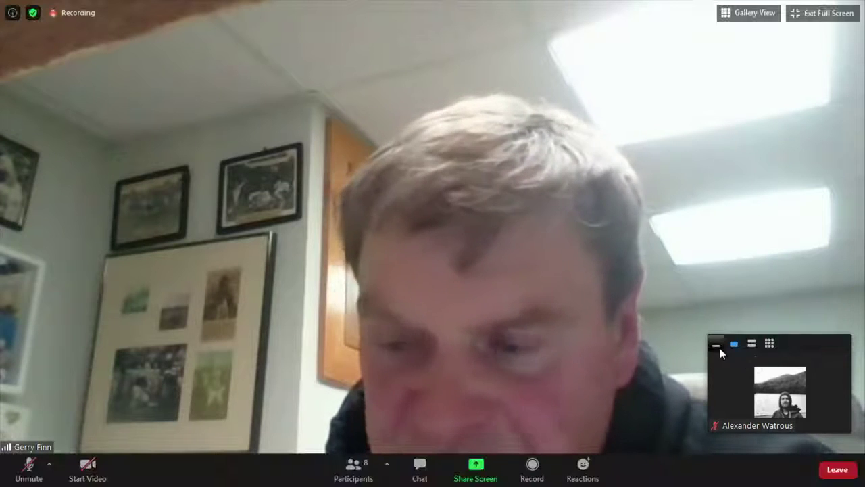
{"action": "left_click", "coordinate": [716, 346]}
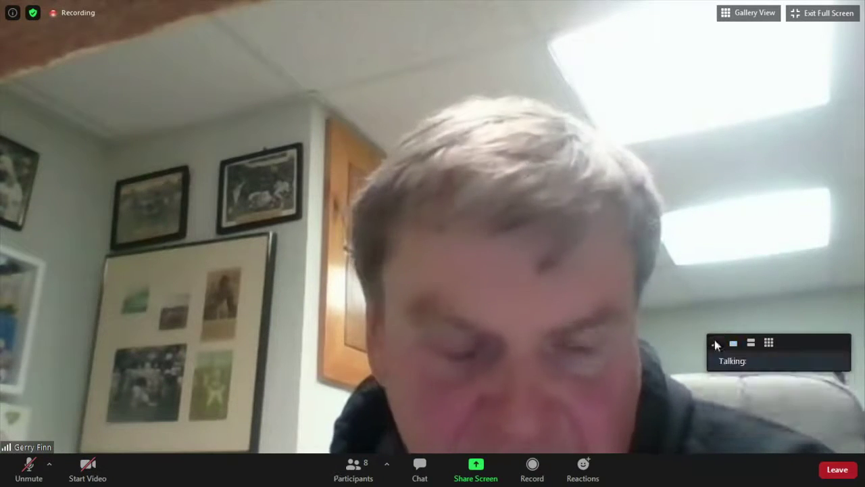